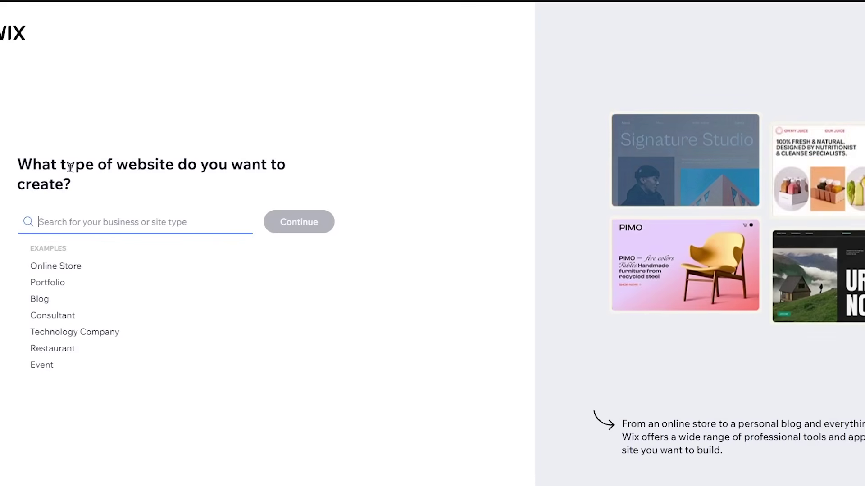
Search 'landing', choose Landing Page as the website type, and continue
{"action": "left_click_drag", "start_coordinate": [19, 165], "coordinate": [80, 183]}
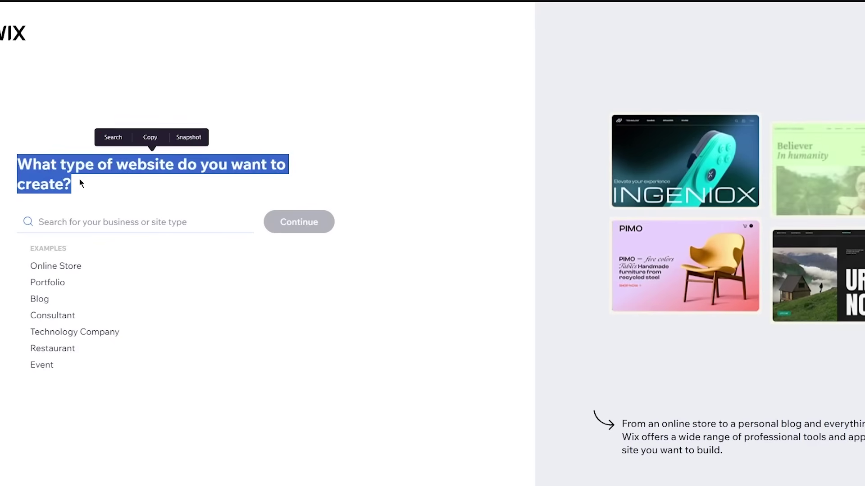
{"action": "left_click", "coordinate": [80, 222]}
{"action": "type", "text": "l"}
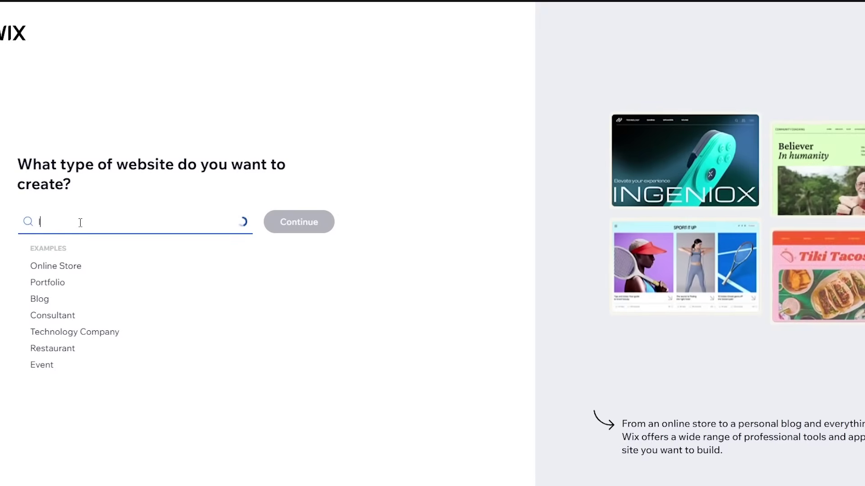
{"action": "type", "text": "anding"}
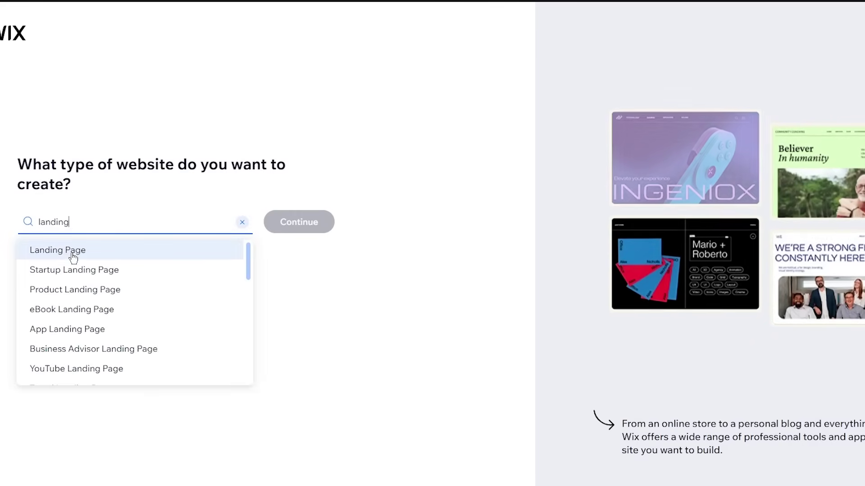
{"action": "left_click", "coordinate": [72, 250]}
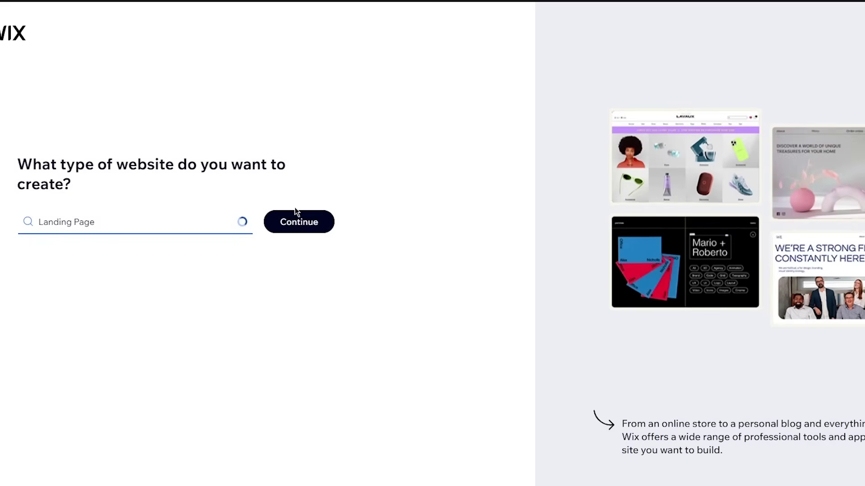
{"action": "left_click", "coordinate": [300, 224]}
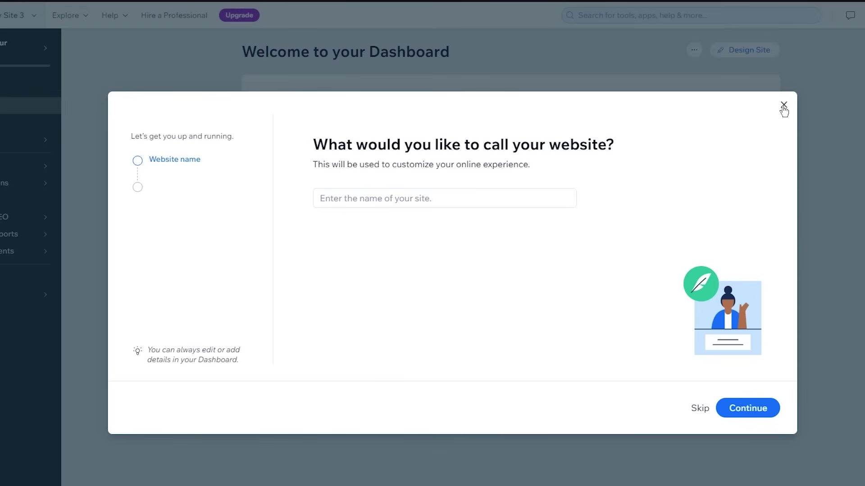
Name the website 'Ip' and continue to the goals step
{"action": "left_click", "coordinate": [398, 199]}
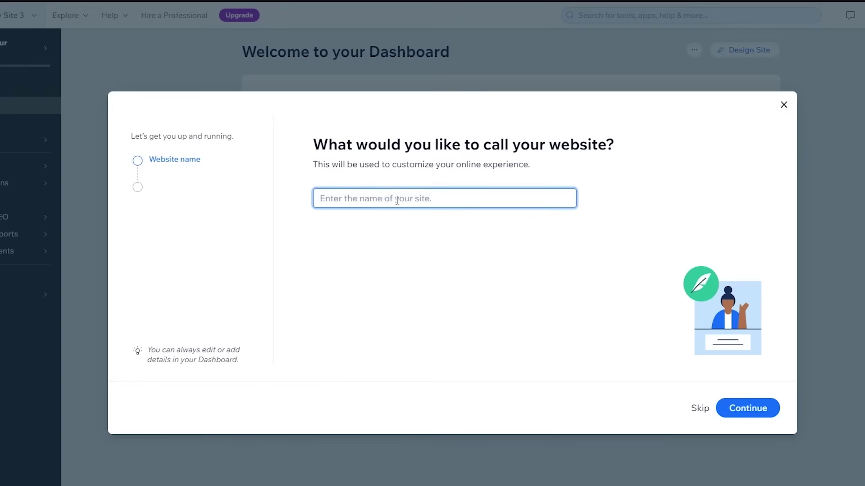
{"action": "type", "text": "Ip"}
{"action": "left_click", "coordinate": [748, 408]}
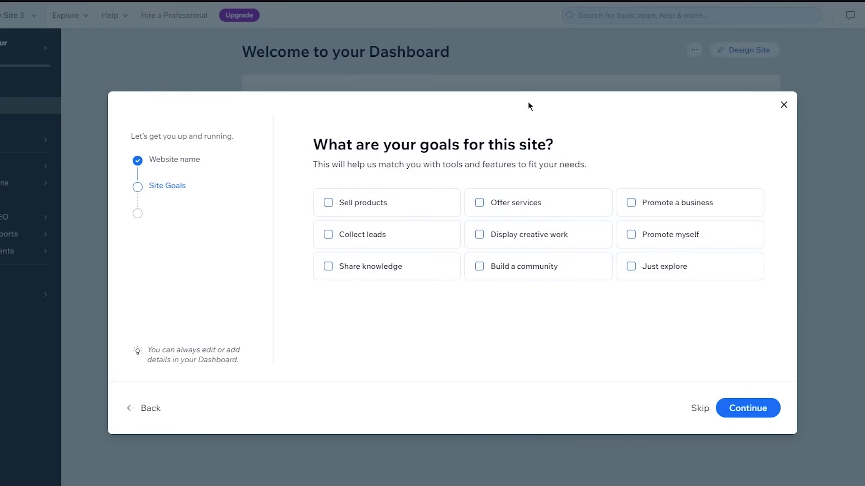
Pick the goals Promote a business, Promote myself, Collect leads and Display creative work, then continue
{"action": "left_click", "coordinate": [662, 207]}
{"action": "left_click", "coordinate": [675, 234]}
{"action": "left_click", "coordinate": [392, 236]}
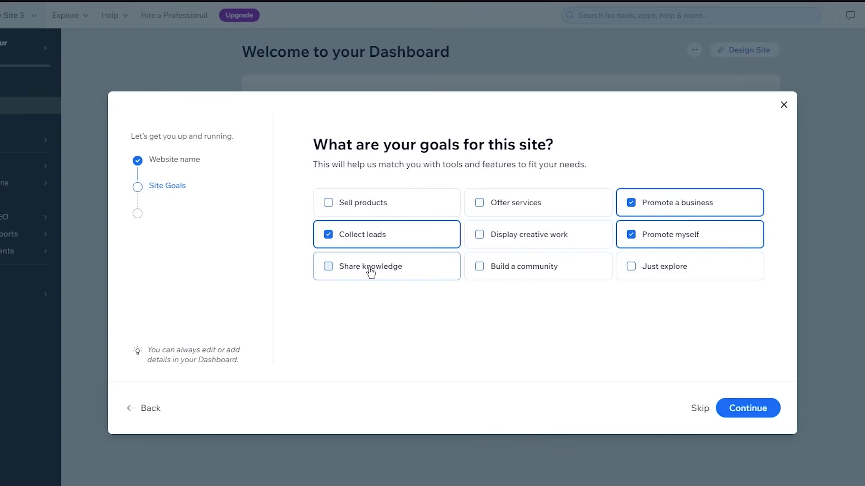
{"action": "left_click", "coordinate": [506, 235]}
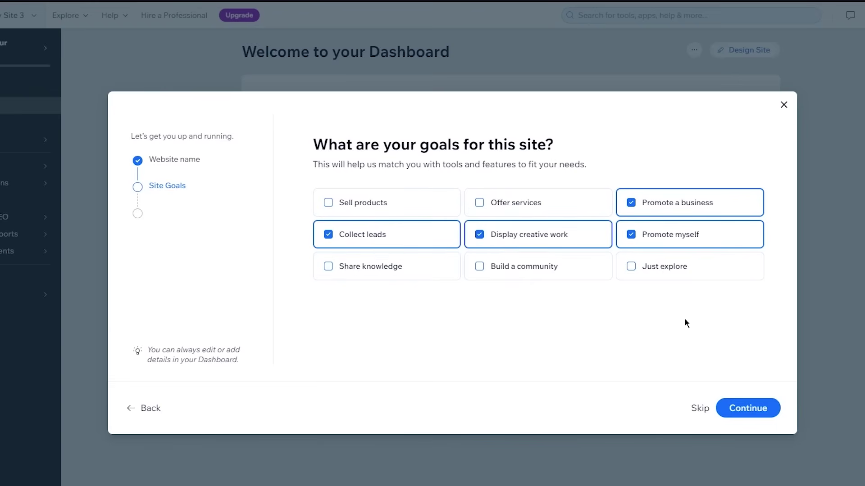
{"action": "left_click", "coordinate": [569, 273]}
{"action": "left_click", "coordinate": [762, 408]}
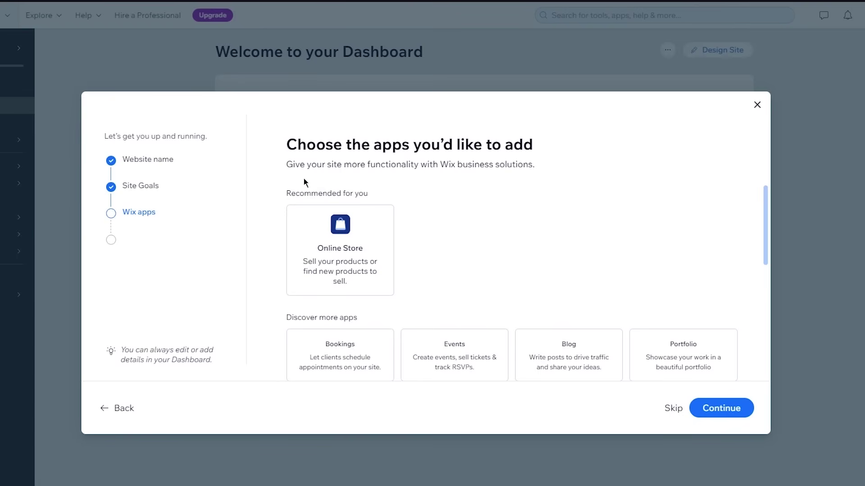
Choose the Forms and Forum apps in the app grid and continue past onboarding
{"action": "scroll", "coordinate": [338, 271], "scroll_direction": "down", "scroll_amount": 5}
{"action": "scroll", "coordinate": [419, 255], "scroll_direction": "up", "scroll_amount": 5}
{"action": "scroll", "coordinate": [441, 254], "scroll_direction": "down", "scroll_amount": 2}
{"action": "scroll", "coordinate": [445, 208], "scroll_direction": "up", "scroll_amount": 2}
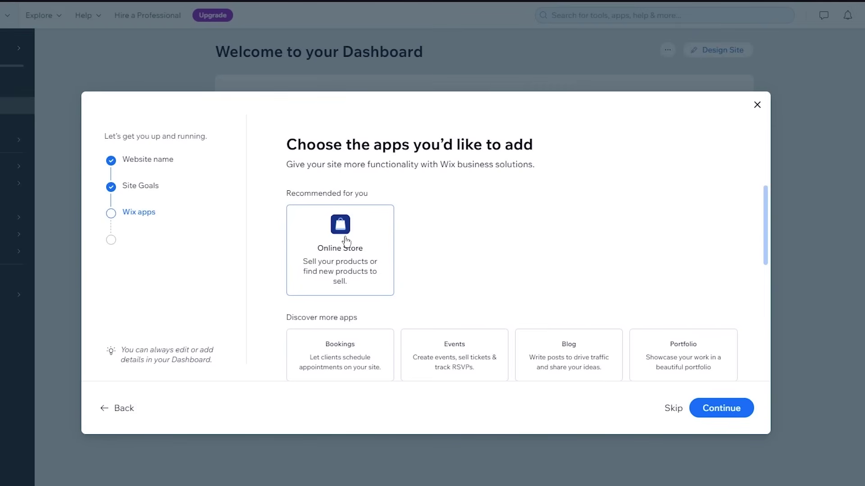
{"action": "scroll", "coordinate": [346, 242], "scroll_direction": "down", "scroll_amount": 3}
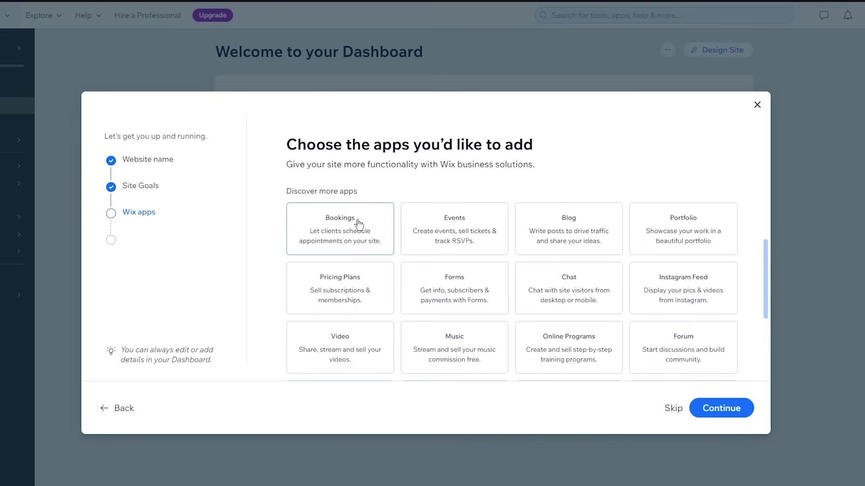
{"action": "left_click", "coordinate": [456, 288]}
{"action": "scroll", "coordinate": [480, 291], "scroll_direction": "down", "scroll_amount": 1}
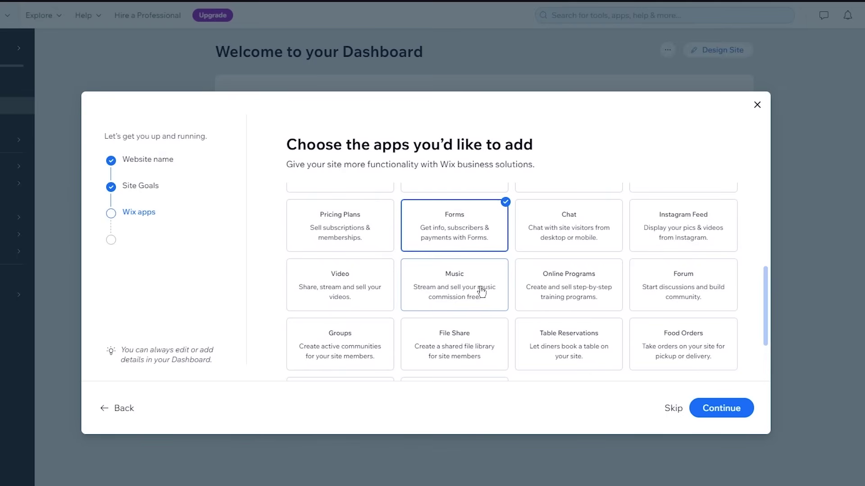
{"action": "scroll", "coordinate": [560, 230], "scroll_direction": "down", "scroll_amount": 1}
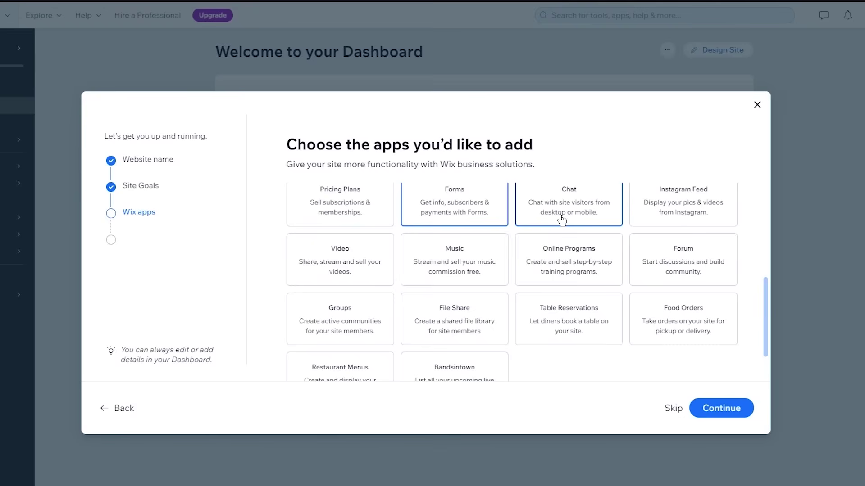
{"action": "scroll", "coordinate": [562, 220], "scroll_direction": "down", "scroll_amount": 2}
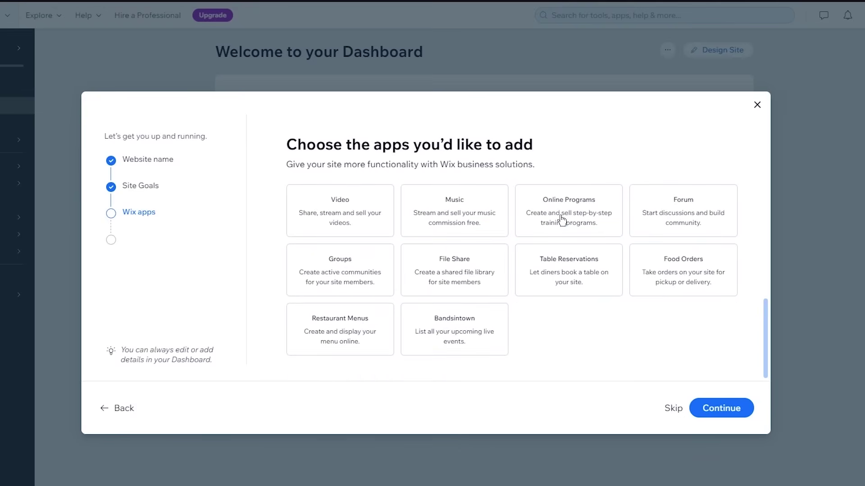
{"action": "left_click", "coordinate": [675, 232]}
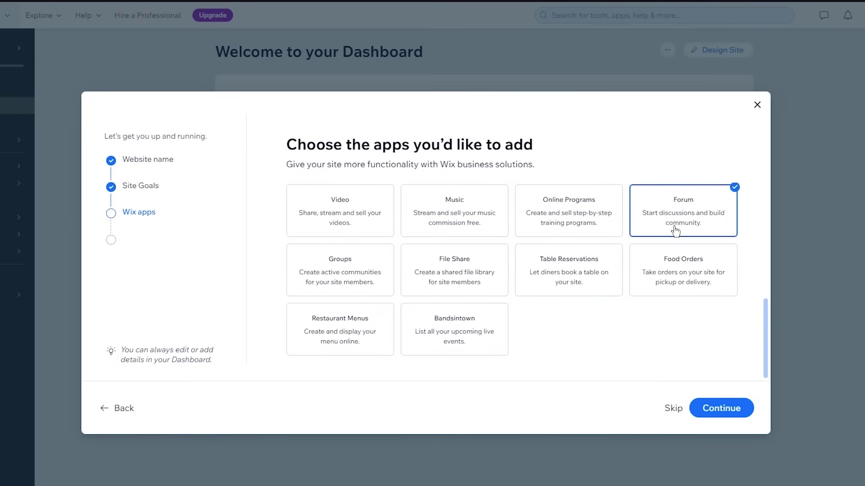
{"action": "left_click", "coordinate": [720, 408]}
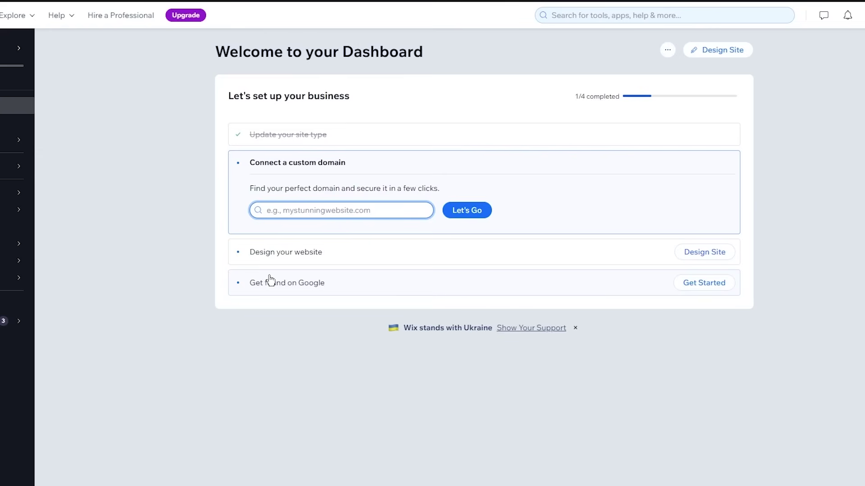
Start Design Site and let Wix create the site, moving on to the theme picker
{"action": "left_click", "coordinate": [720, 52]}
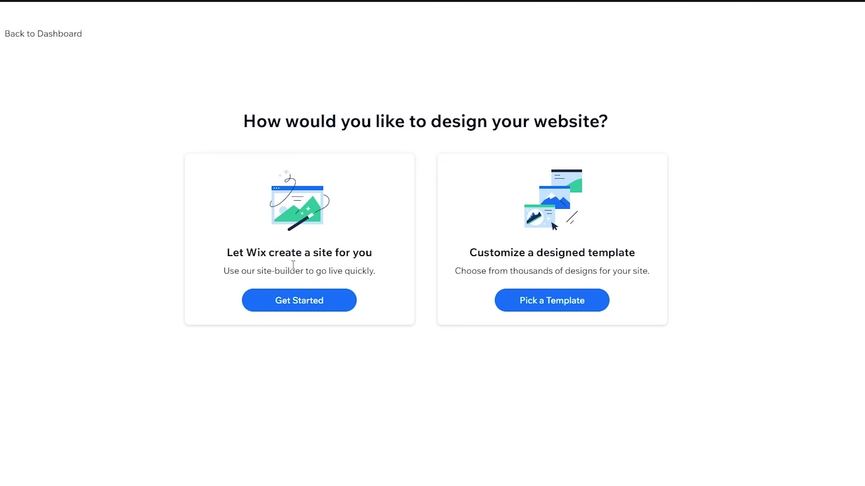
{"action": "left_click_drag", "start_coordinate": [182, 187], "coordinate": [322, 334]}
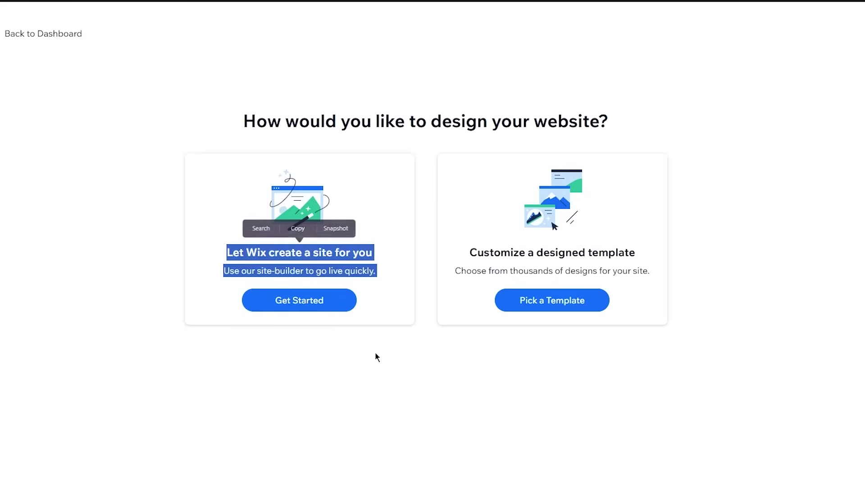
{"action": "left_click", "coordinate": [311, 316]}
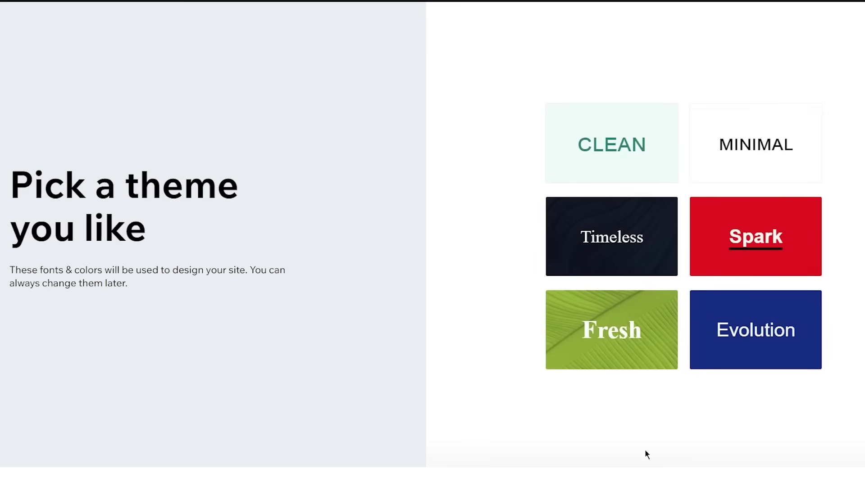
Pick the Timeless theme and the 'Preparing to Launch' homepage design
{"action": "left_click", "coordinate": [581, 251]}
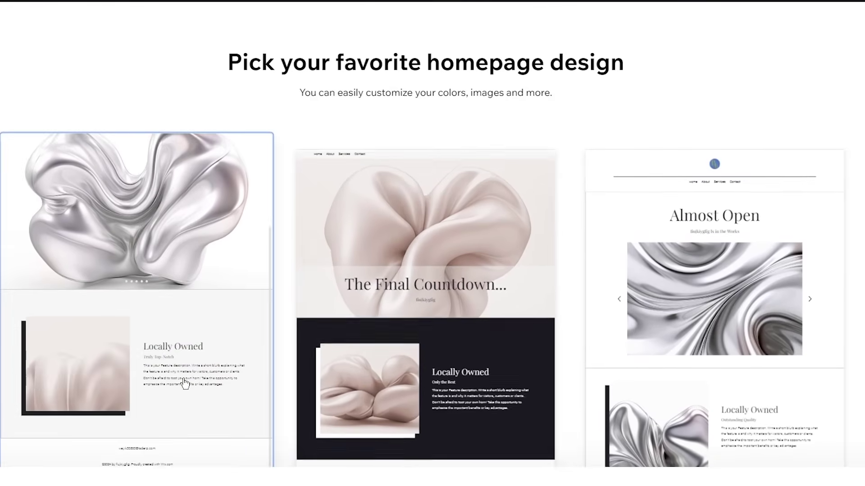
{"action": "left_click", "coordinate": [185, 353]}
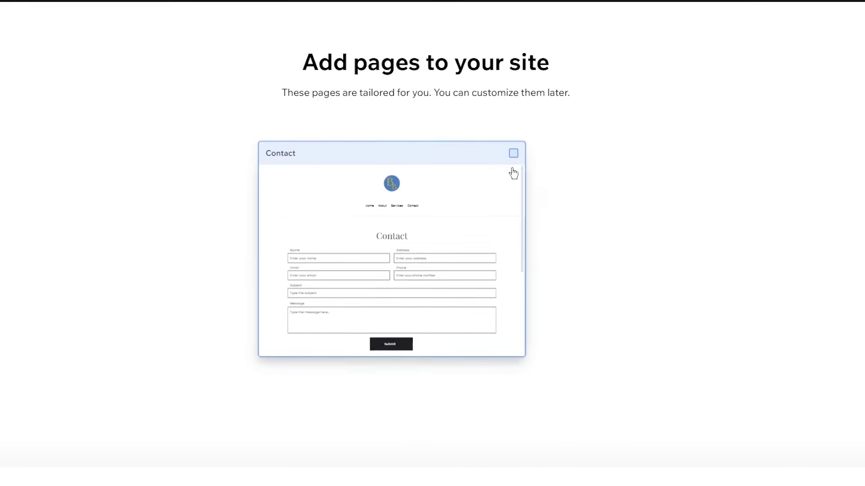
Tick the Contact page to include it in the generated site
{"action": "left_click", "coordinate": [513, 154]}
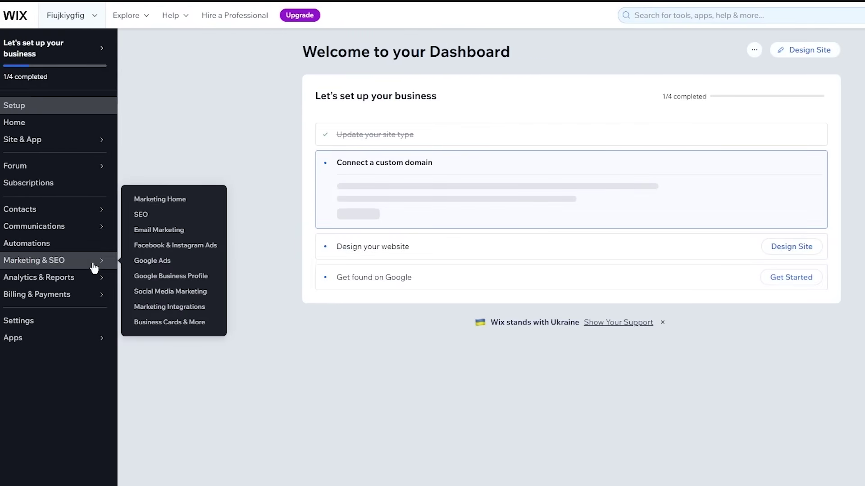
Open the SEO overview under Marketing & SEO and go to the SEO Setup Checklist
{"action": "left_click", "coordinate": [104, 259]}
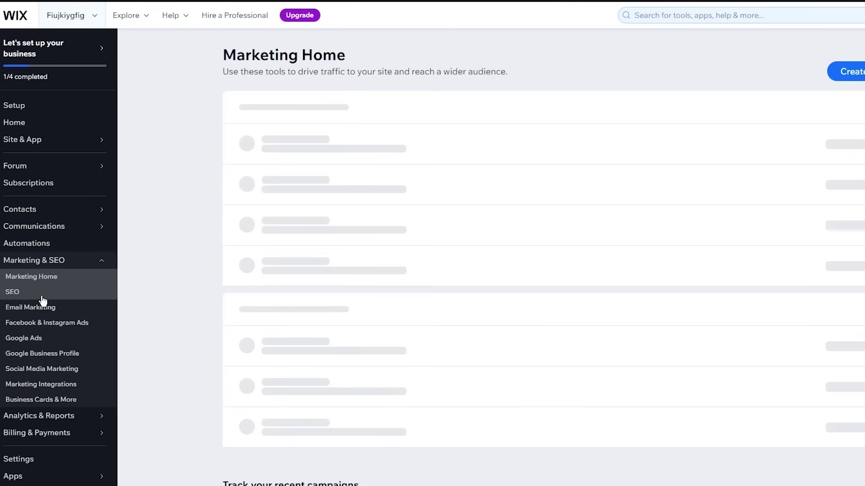
{"action": "left_click", "coordinate": [43, 295]}
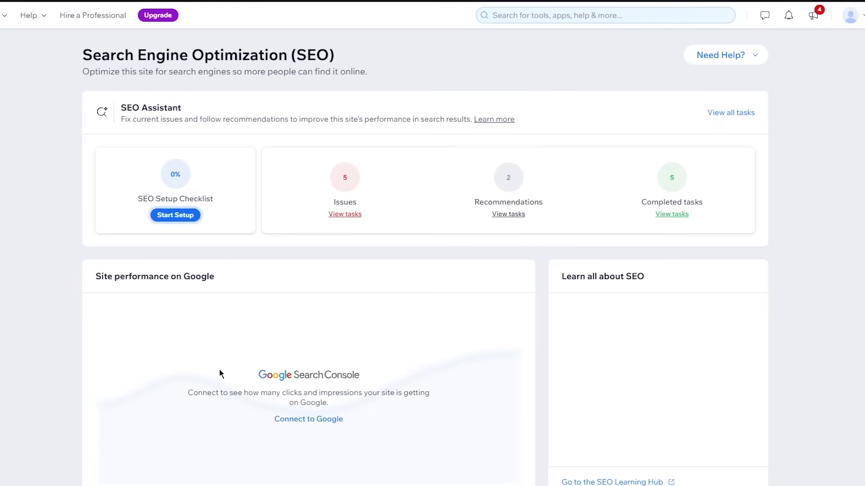
{"action": "scroll", "coordinate": [299, 377], "scroll_direction": "down", "scroll_amount": 3}
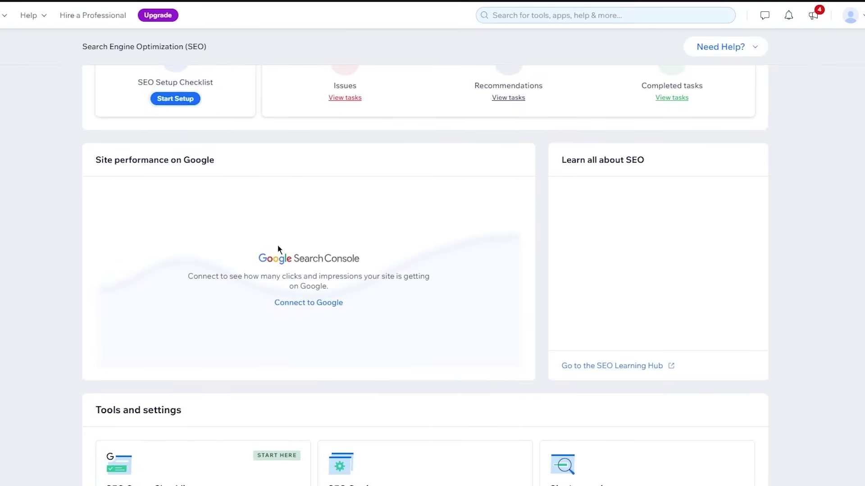
{"action": "left_click_drag", "start_coordinate": [174, 278], "coordinate": [429, 297]}
{"action": "left_click", "coordinate": [460, 294]}
{"action": "left_click", "coordinate": [300, 303]}
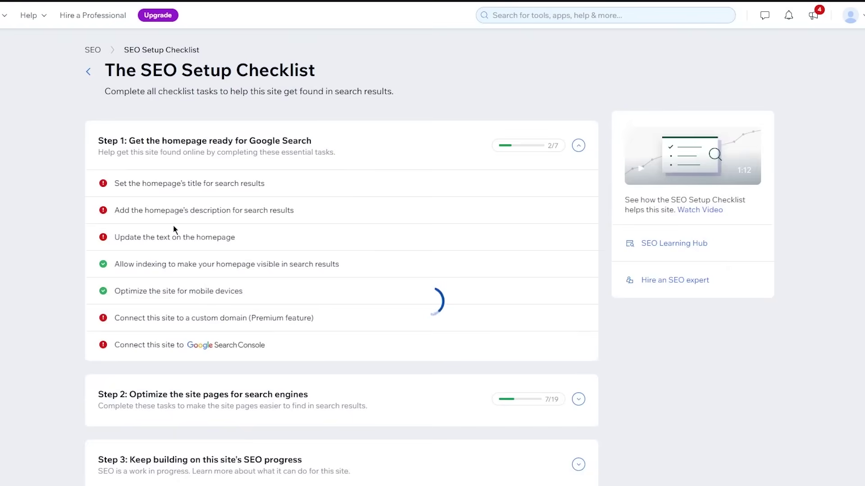
{"action": "scroll", "coordinate": [67, 223], "scroll_direction": "down", "scroll_amount": 1}
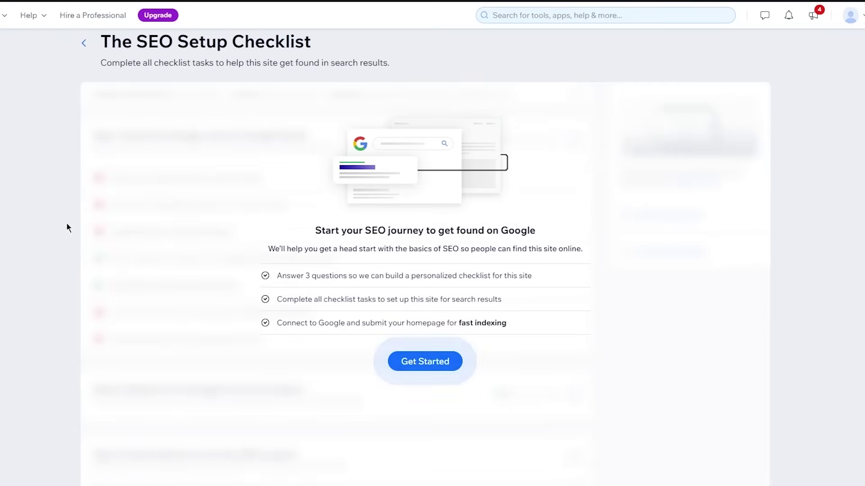
{"action": "left_click", "coordinate": [435, 368]}
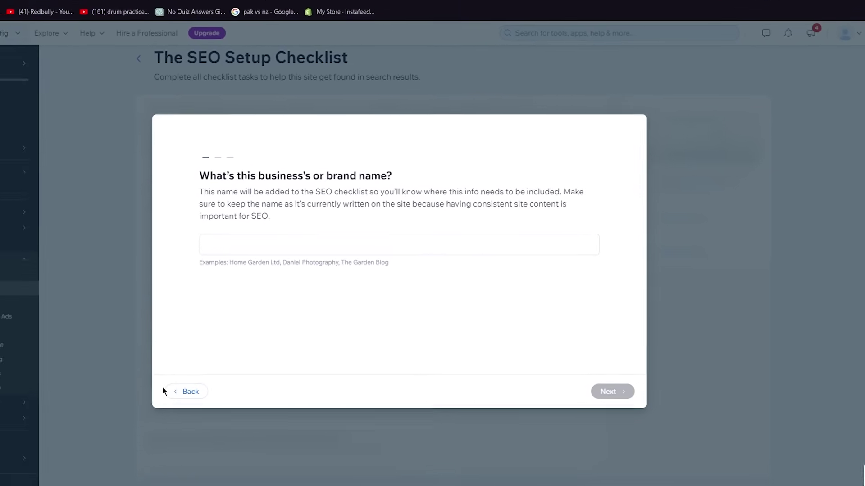
{"action": "left_click", "coordinate": [138, 404]}
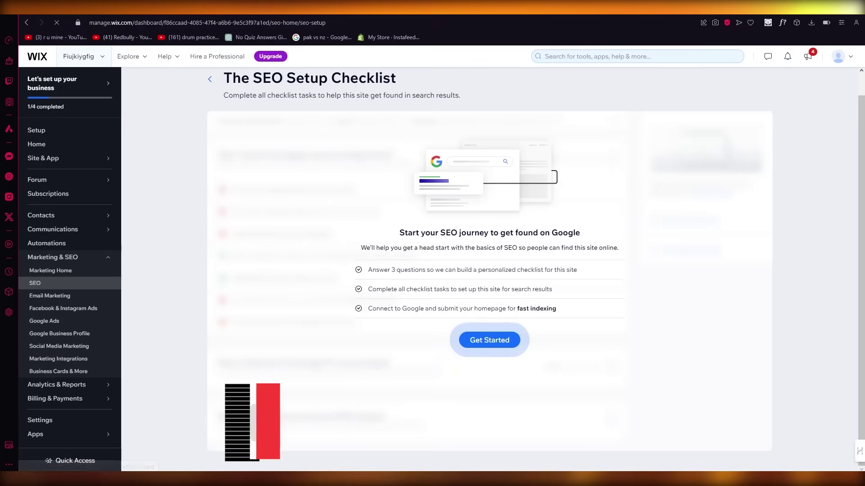